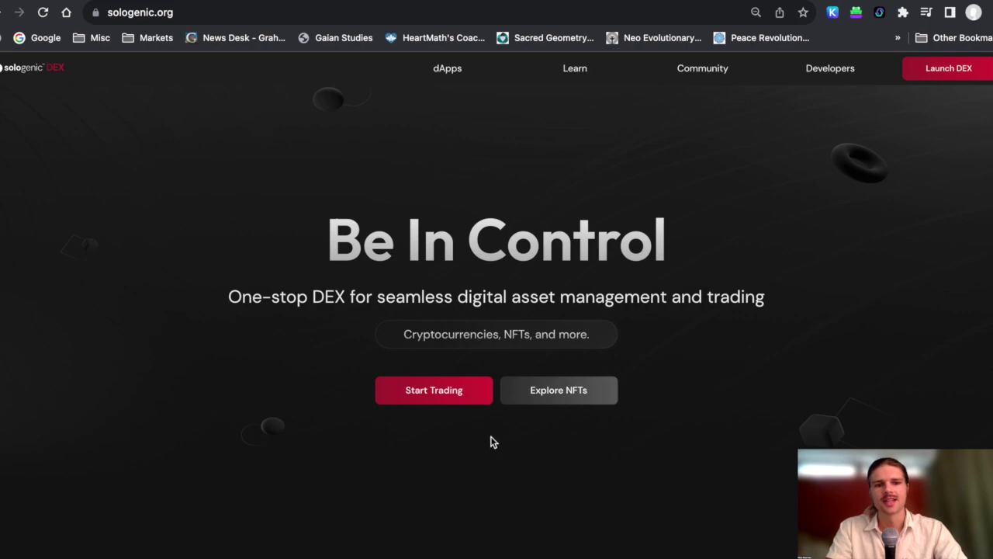
# Open the SOLO/XRP trading page and bring up the SOLO DEX wallet pairing QR code
pyautogui.click(472, 401)
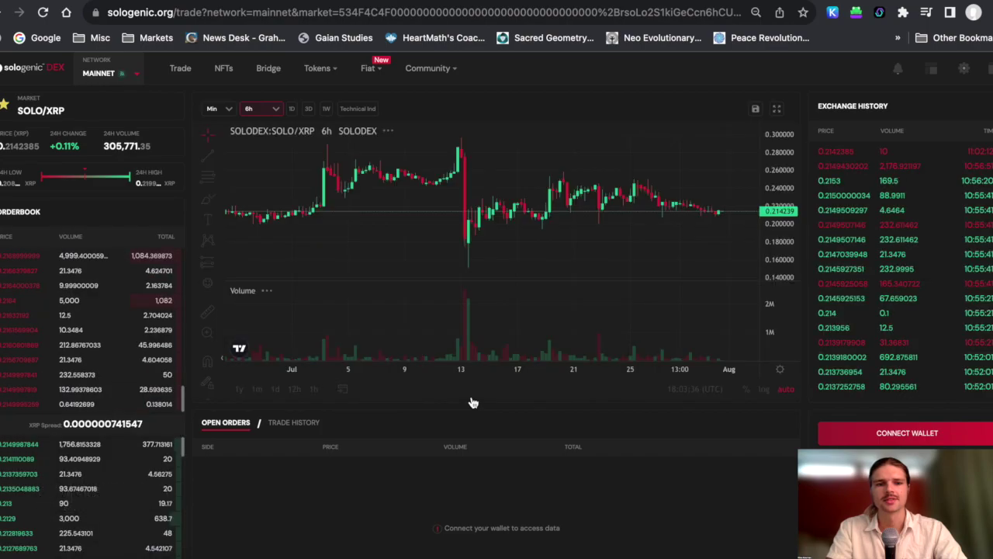
pyautogui.click(874, 437)
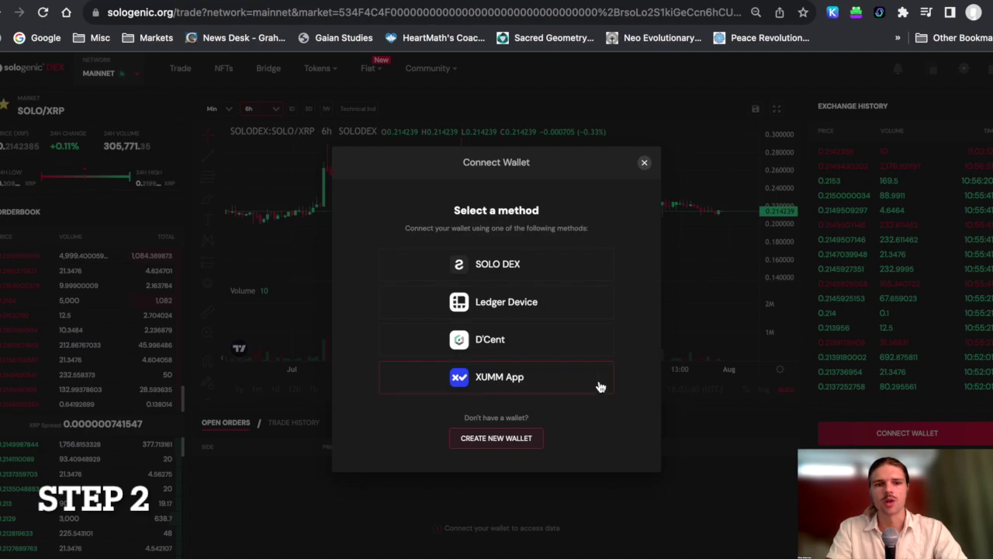
pyautogui.click(537, 267)
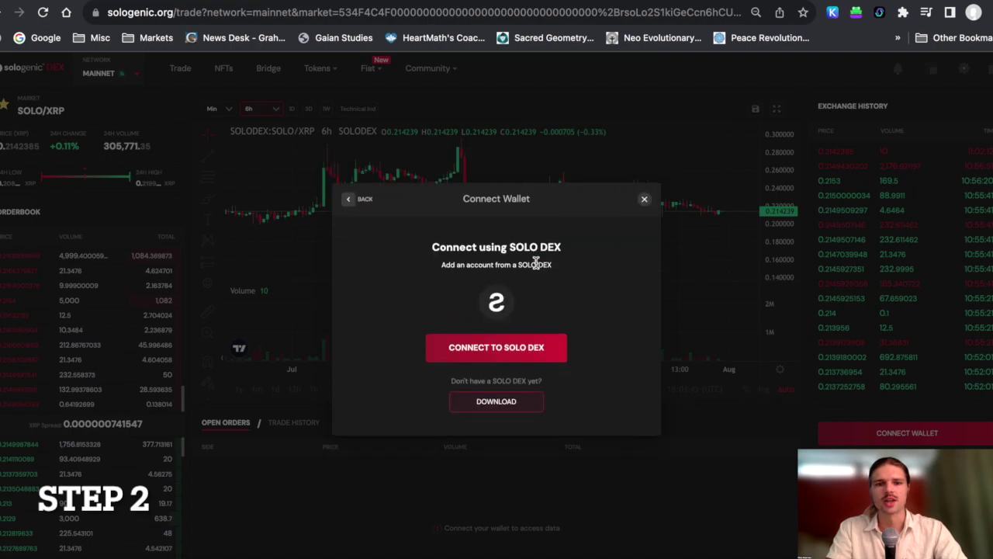
pyautogui.click(509, 348)
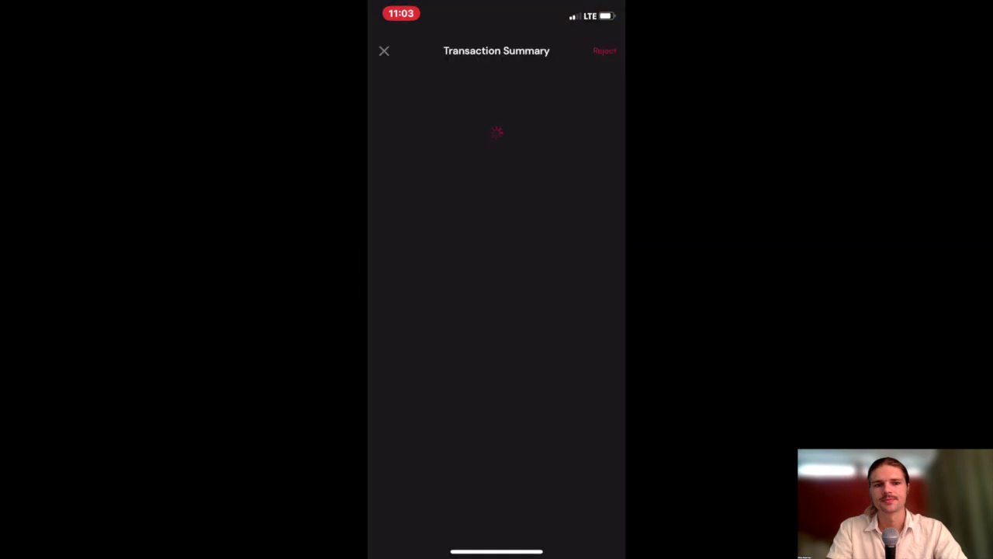
# Confirm the connection on the phone so the wallet shows XRP 14.999965 and SOLO 1.53895852
pyautogui.moveTo(406, 514); pyautogui.dragTo(590, 515)
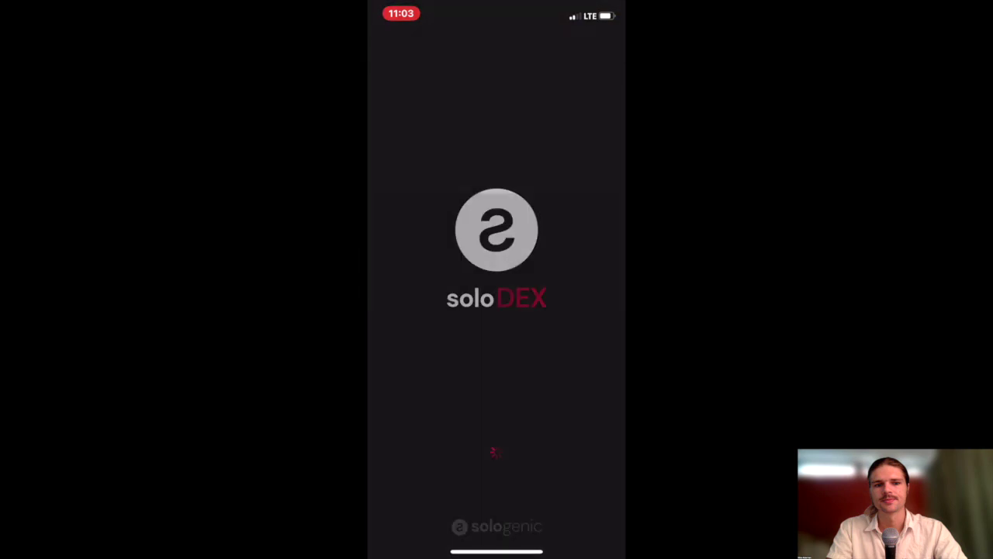
pyautogui.click(496, 519)
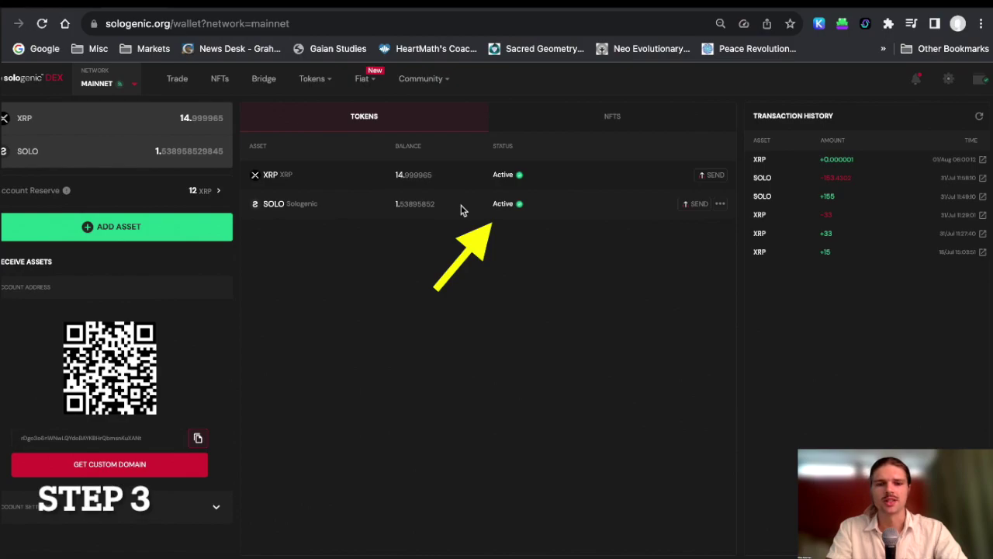
# Open Buy with Fiat and choose Topper as the service provider
pyautogui.moveTo(363, 89)
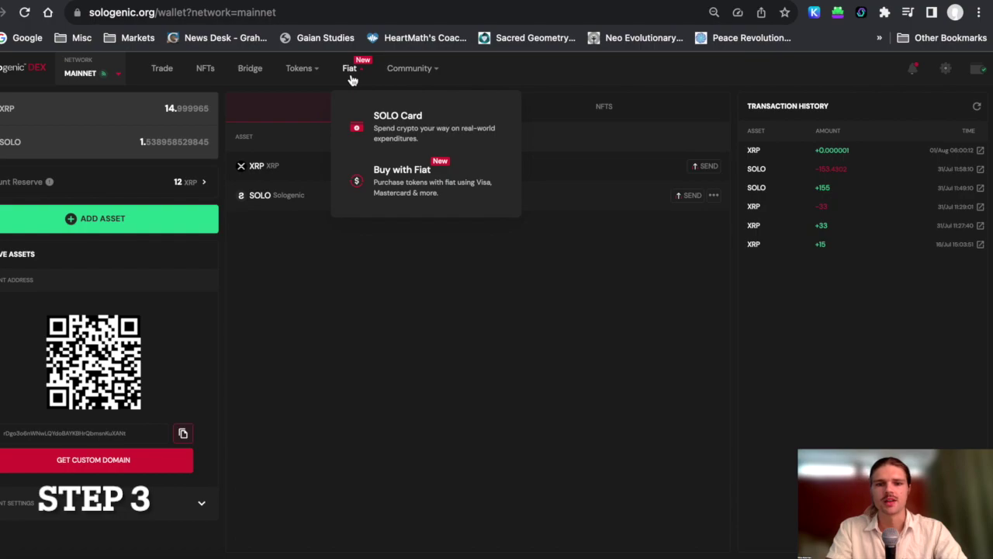
pyautogui.click(426, 201)
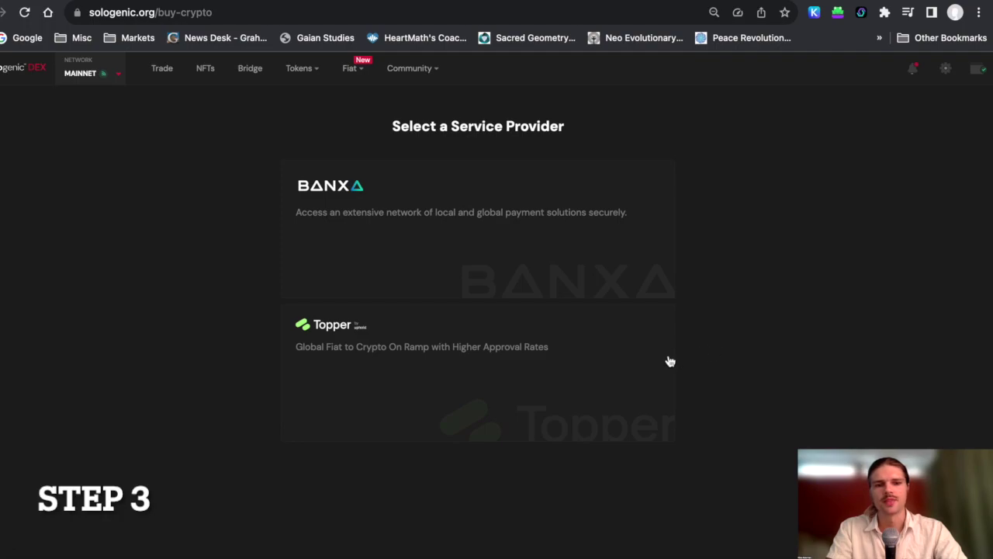
pyautogui.click(639, 364)
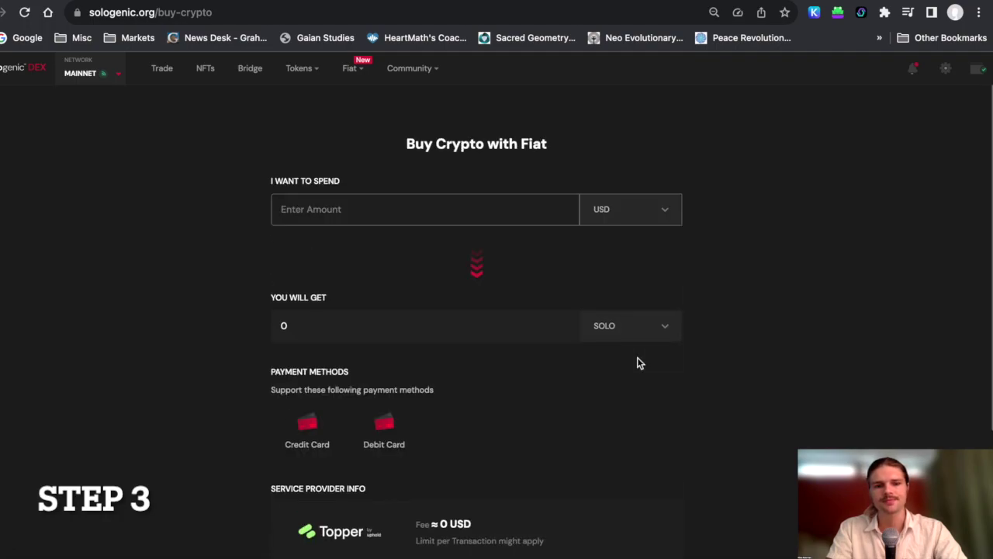
# Enter 25 USD for SOLO, accept the third-party disclaimer, and continue to Topper
pyautogui.click(421, 209)
pyautogui.write('25')
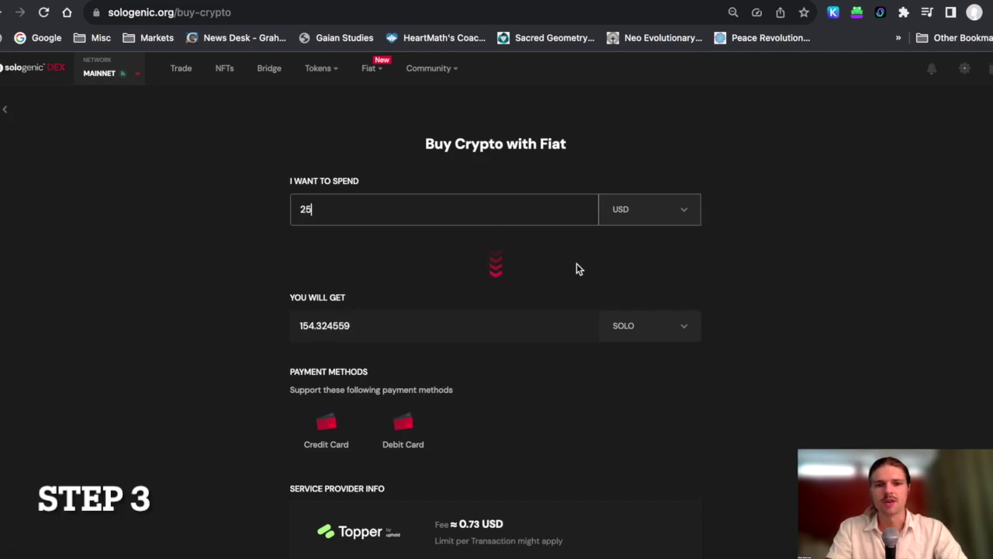
pyautogui.click(644, 327)
pyautogui.click(632, 367)
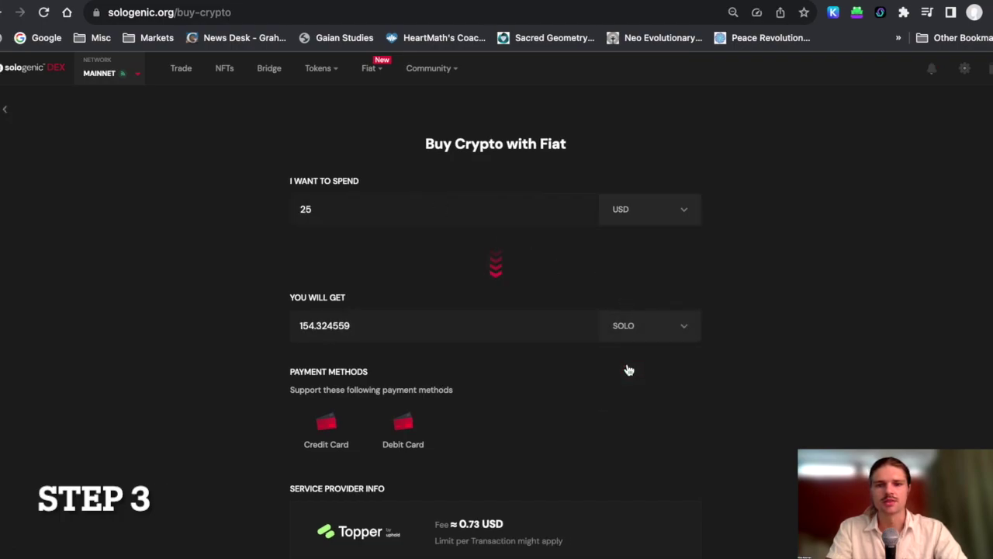
pyautogui.scroll(-2, 628, 370)
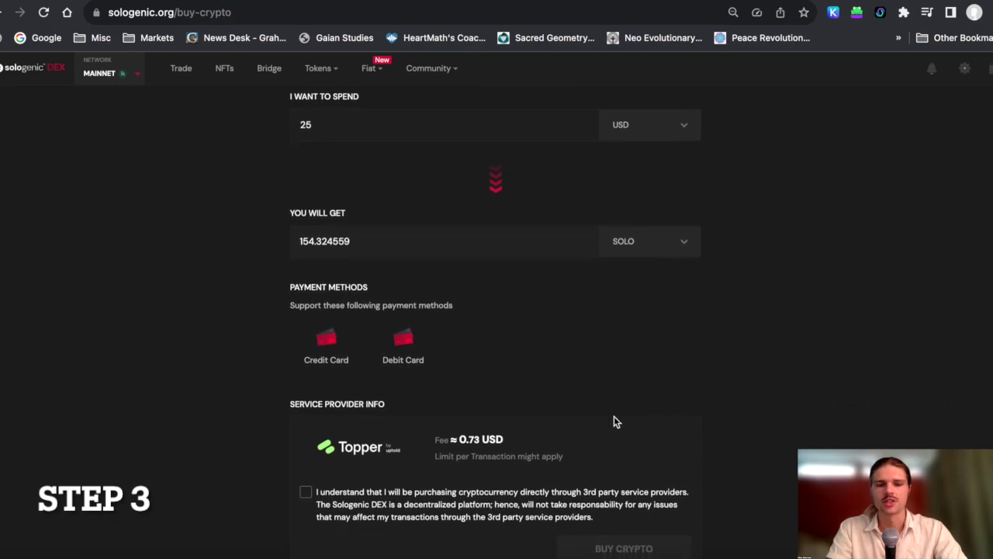
pyautogui.scroll(-1, 613, 423)
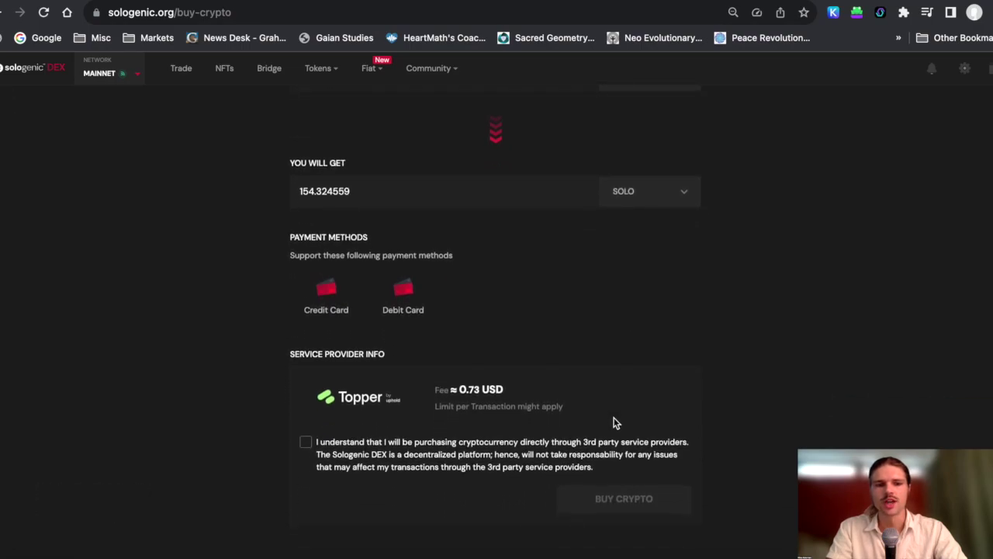
pyautogui.click(306, 441)
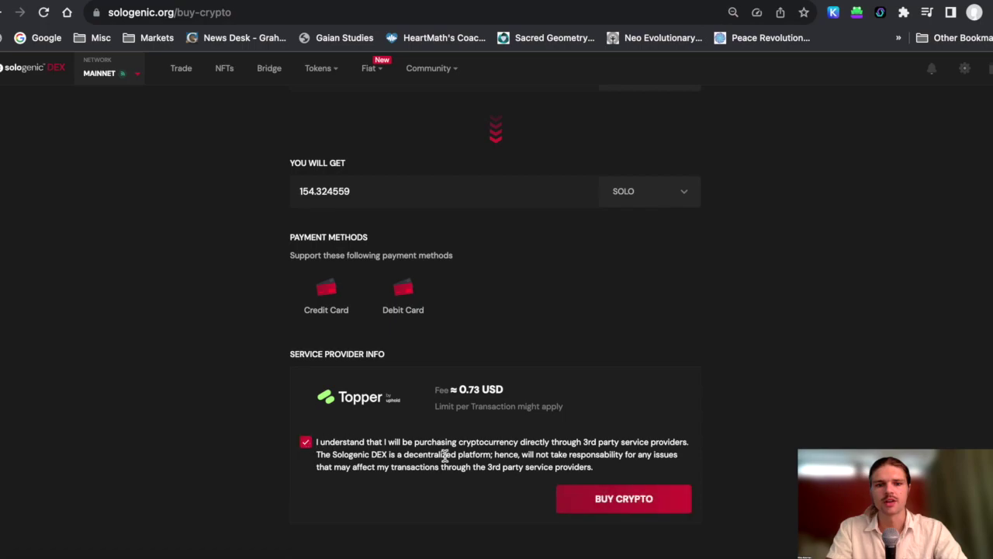
pyautogui.click(567, 498)
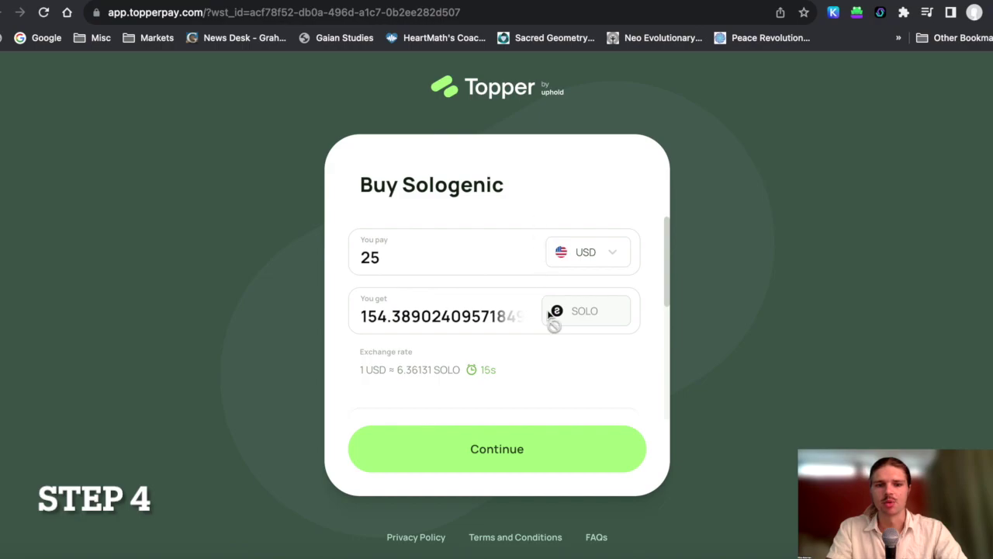
# Accept the 25 USD SOLO quote, set residence to United States of America, California, and agree to the terms
pyautogui.click(547, 456)
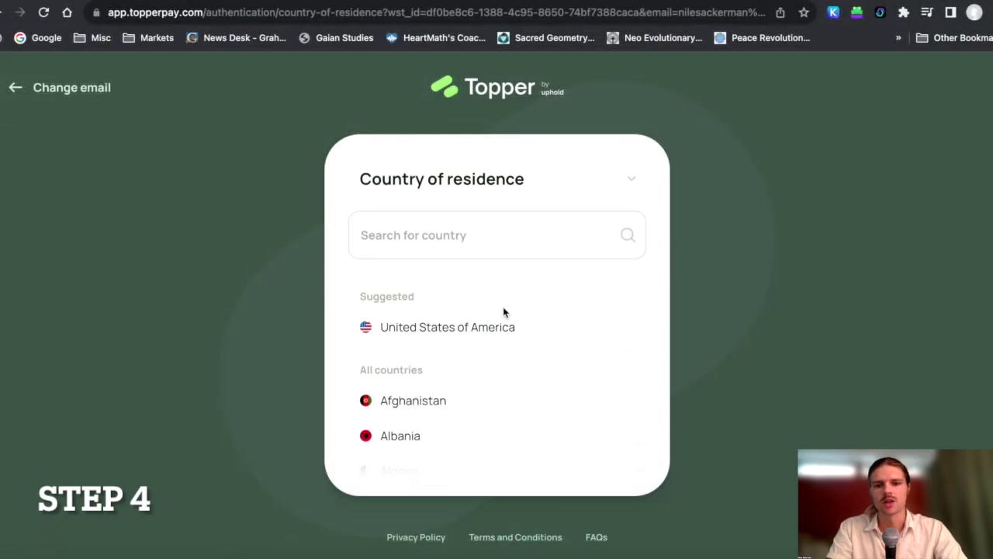
pyautogui.click(492, 328)
pyautogui.click(484, 360)
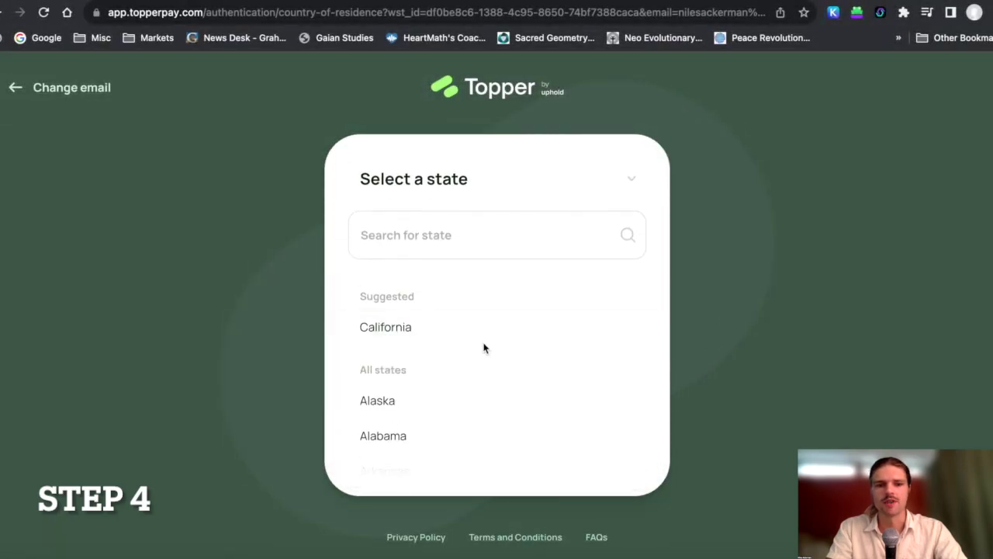
pyautogui.click(497, 345)
pyautogui.scroll(-3, 513, 353)
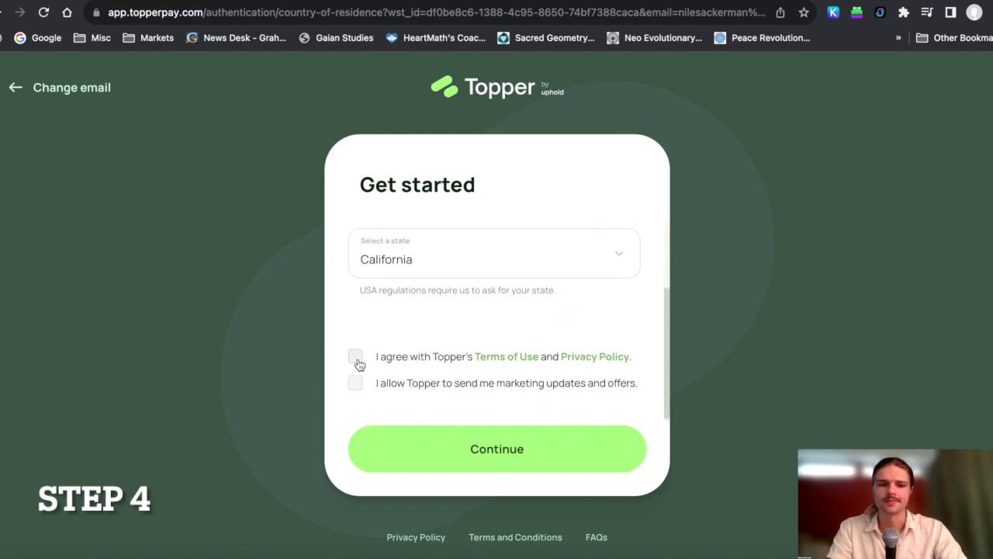
pyautogui.click(356, 384)
pyautogui.click(508, 441)
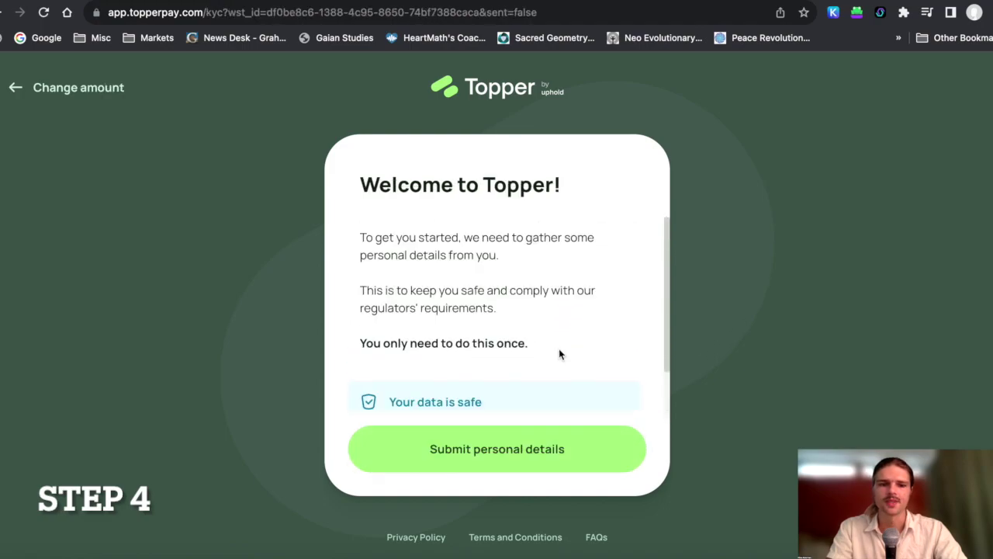
# Submit the personal details and proceed to identity verification
pyautogui.click(578, 437)
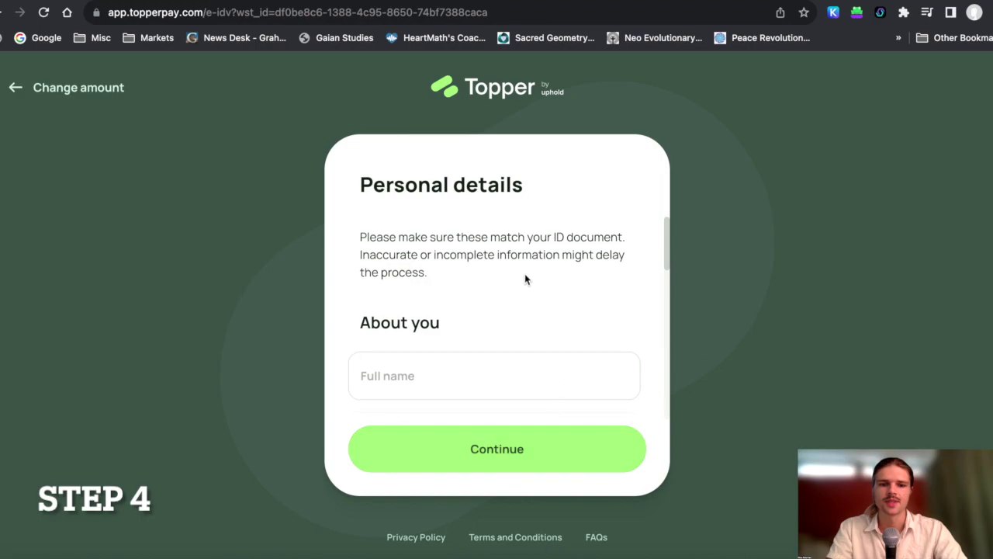
pyautogui.scroll(-3, 525, 277)
pyautogui.scroll(-5, 526, 278)
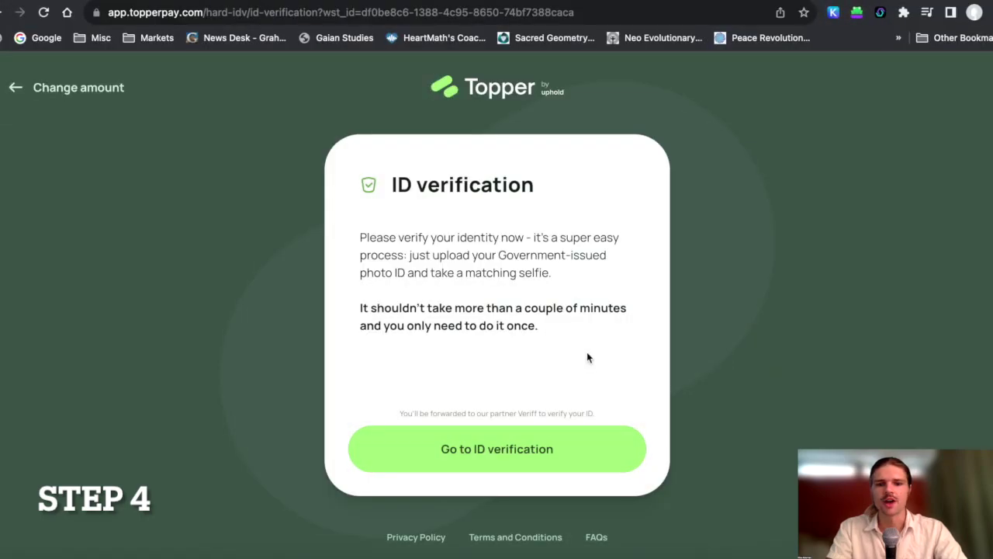
pyautogui.click(577, 461)
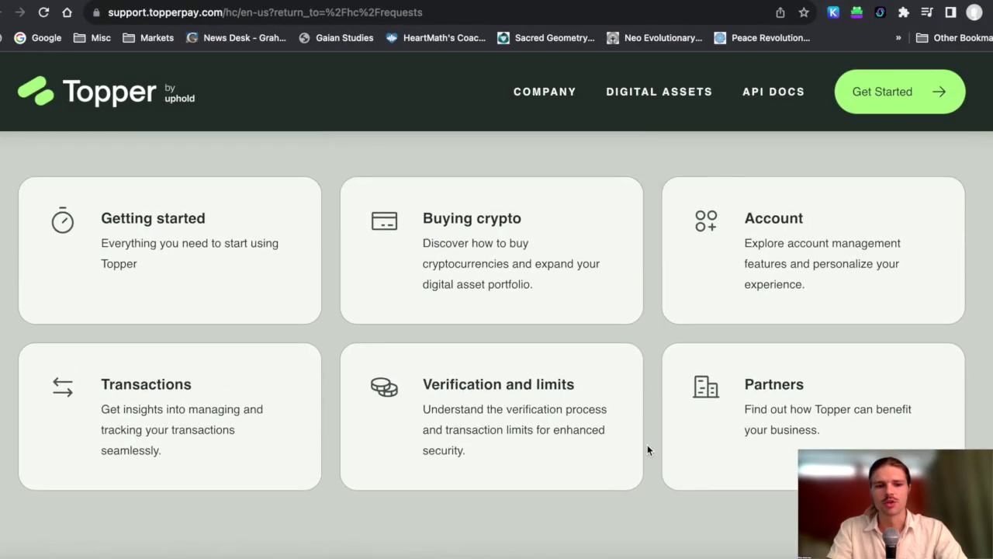
# Scroll through Topper's help-by-topic categories and Contact us section, then back up
pyautogui.scroll(-5, 644, 450)
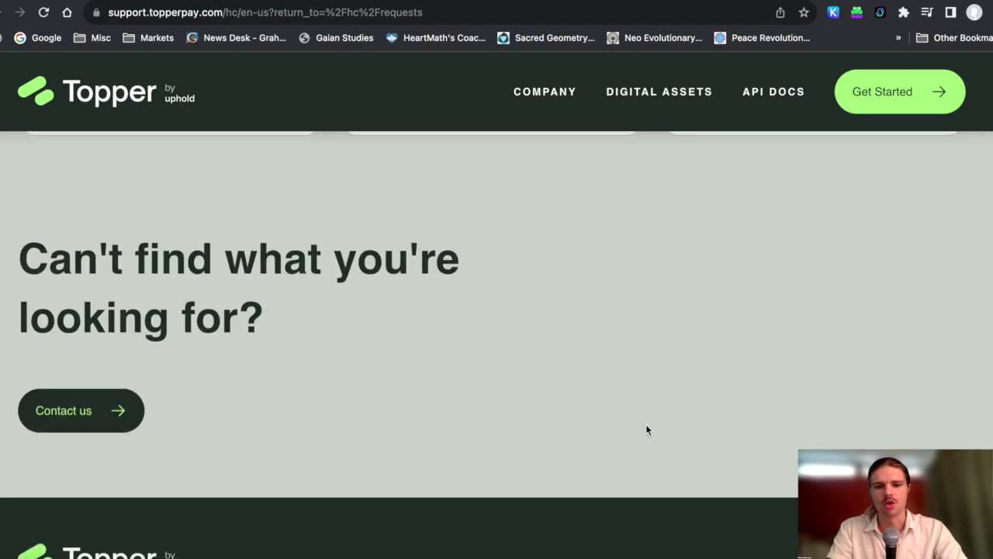
pyautogui.scroll(-2, 646, 419)
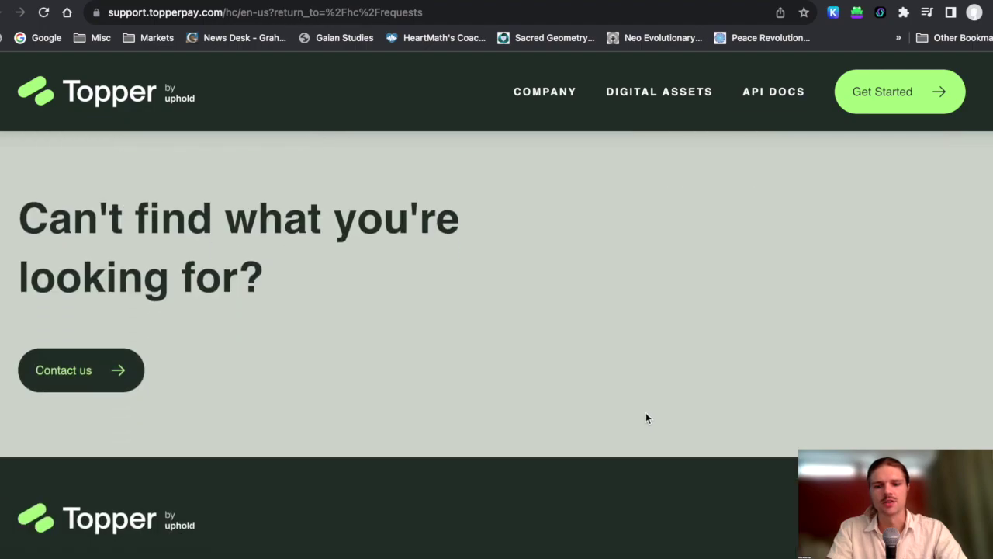
pyautogui.scroll(6, 643, 424)
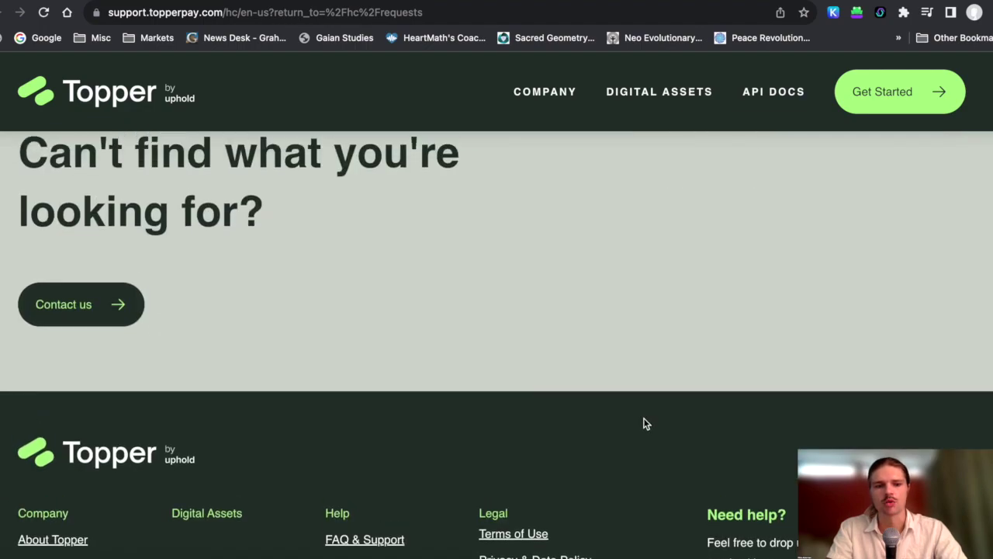
pyautogui.scroll(5, 644, 416)
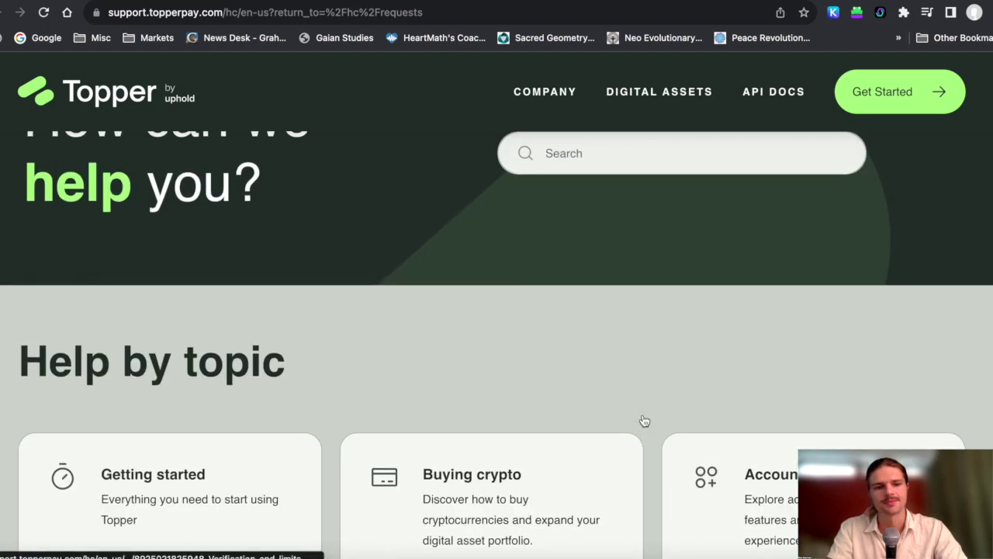